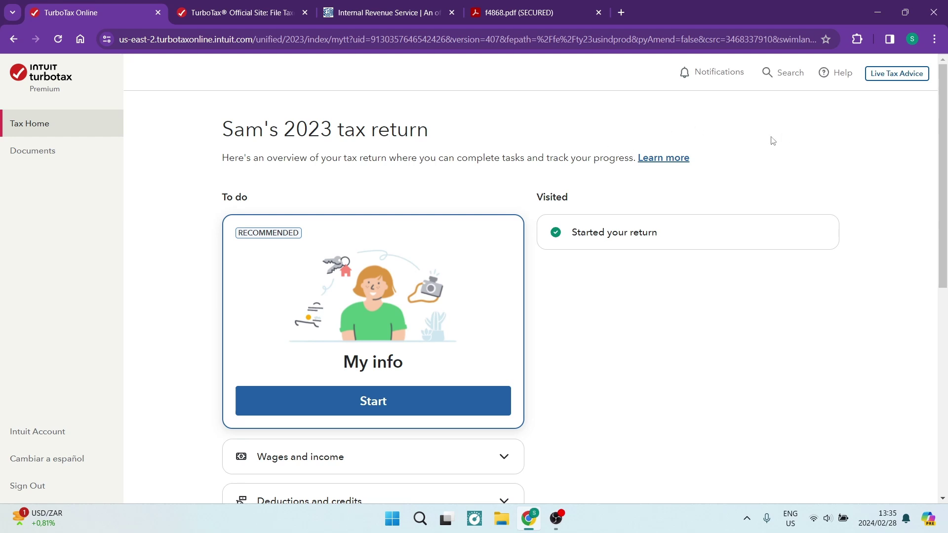
- Search TurboTax help for 'extend', bringing up the 'extended family leave' suggestion
{"action": "left_click", "coordinate": [785, 74]}
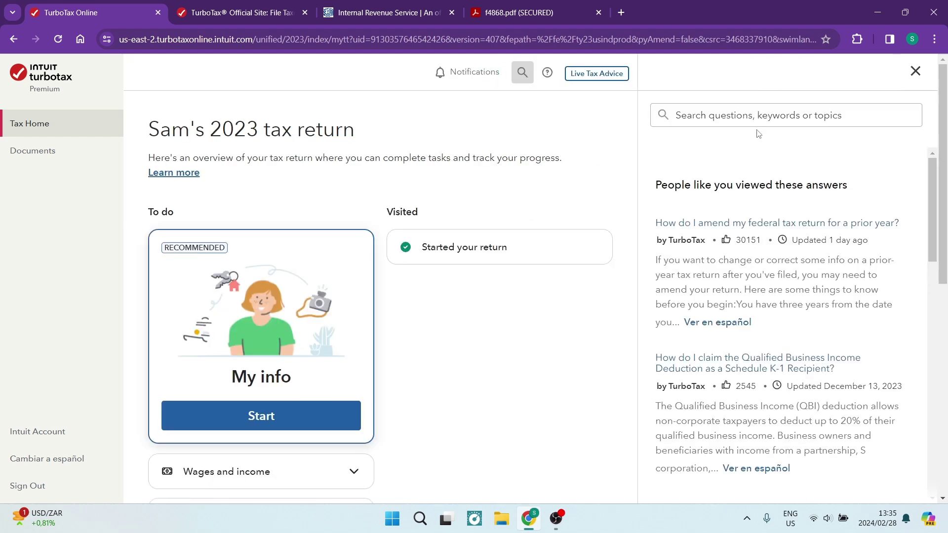
{"action": "left_click", "coordinate": [755, 120]}
{"action": "type", "text": "extend"}
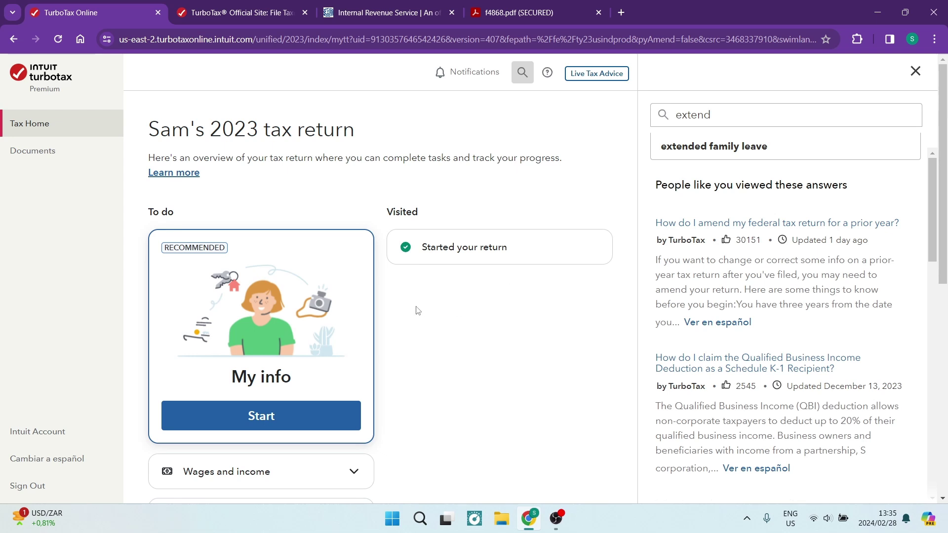
{"action": "scroll", "coordinate": [336, 341], "scroll_direction": "down", "scroll_amount": 7}
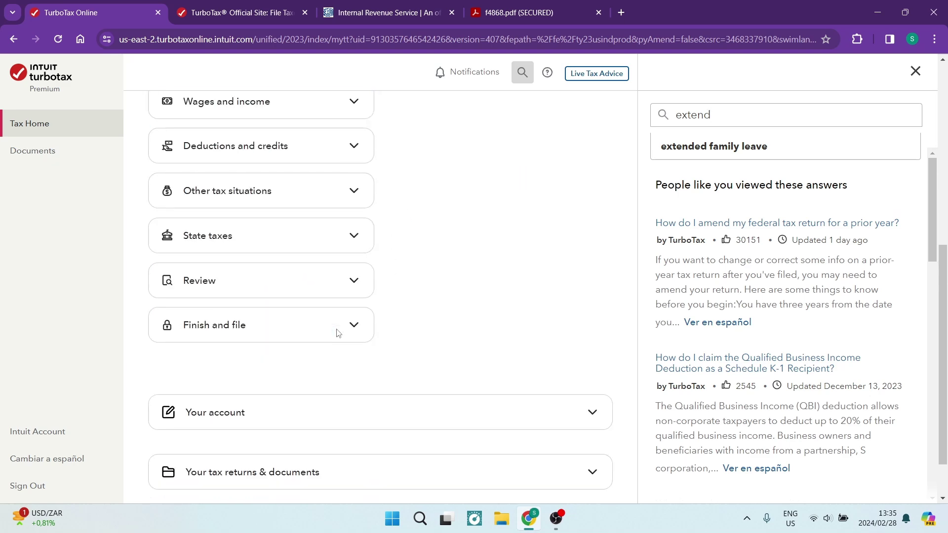
{"action": "scroll", "coordinate": [336, 333], "scroll_direction": "up", "scroll_amount": 6}
{"action": "scroll", "coordinate": [356, 326], "scroll_direction": "down", "scroll_amount": 4}
{"action": "scroll", "coordinate": [375, 321], "scroll_direction": "up", "scroll_amount": 5}
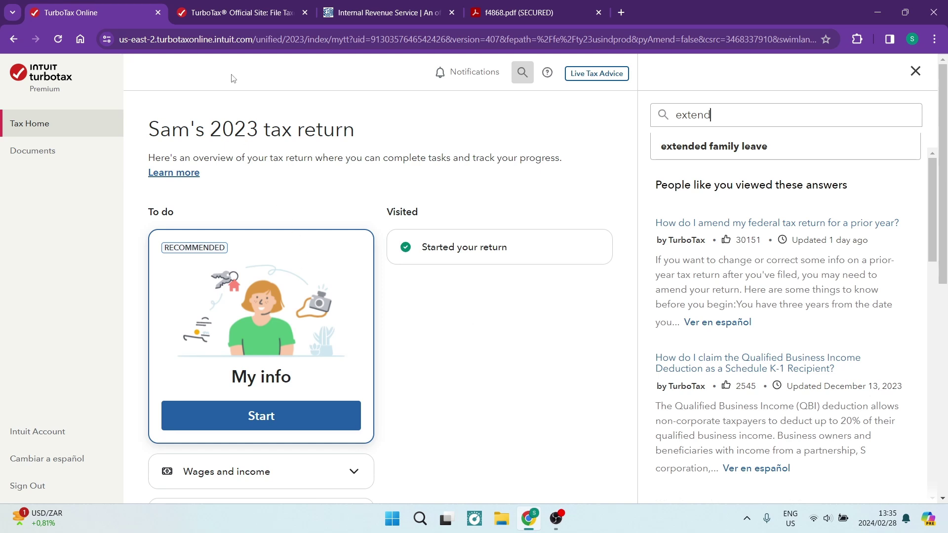
- Switch to the TurboTax Official Site tab showing the 'No need for an extension yet' page
{"action": "left_click", "coordinate": [213, 13]}
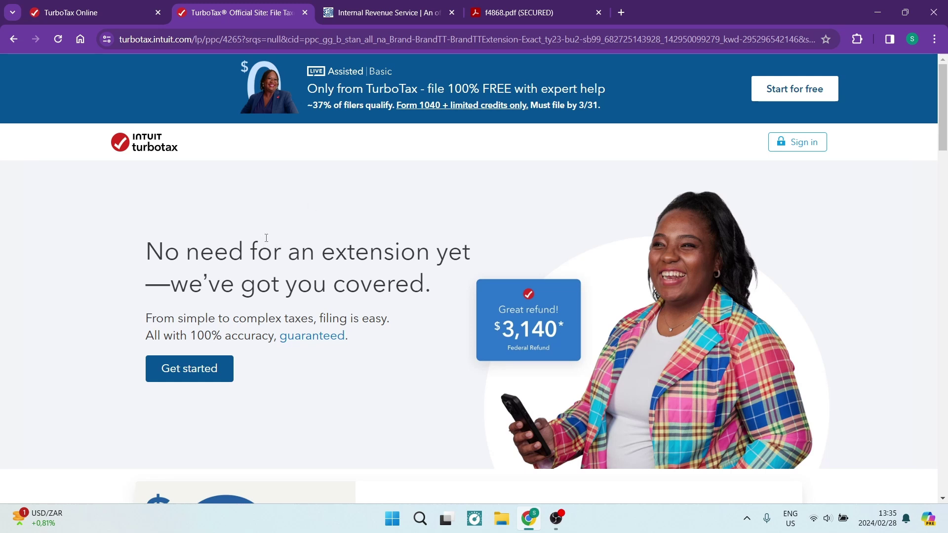
{"action": "scroll", "coordinate": [267, 238], "scroll_direction": "down", "scroll_amount": 2}
{"action": "scroll", "coordinate": [296, 252], "scroll_direction": "up", "scroll_amount": 2}
- Search IRS.gov for 'form 4868' and scroll the 1070 results, led by Form 4868
{"action": "left_click", "coordinate": [388, 13]}
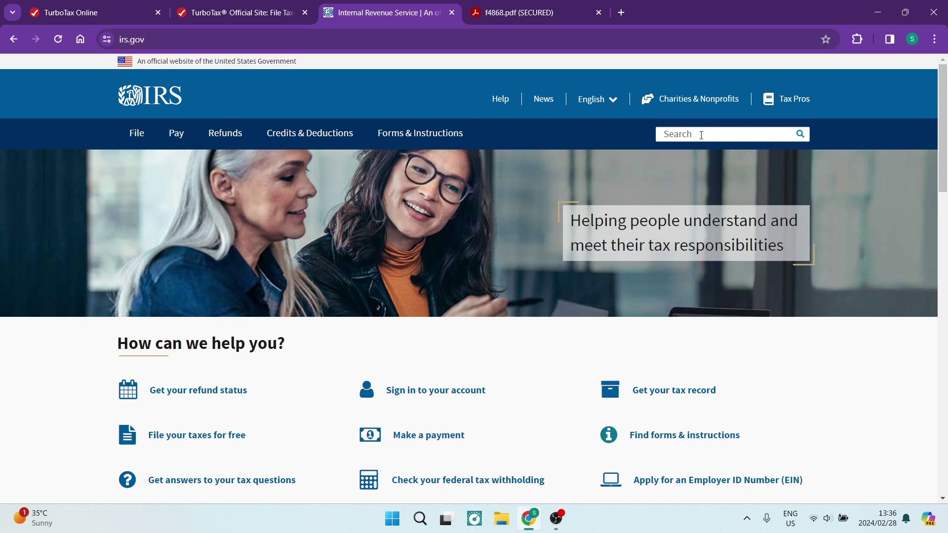
{"action": "left_click", "coordinate": [701, 135]}
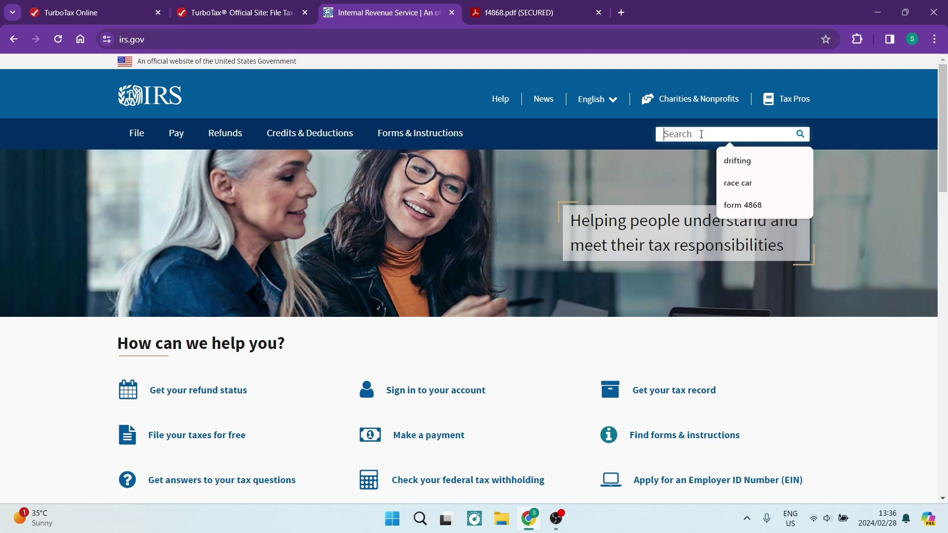
{"action": "type", "text": "form "}
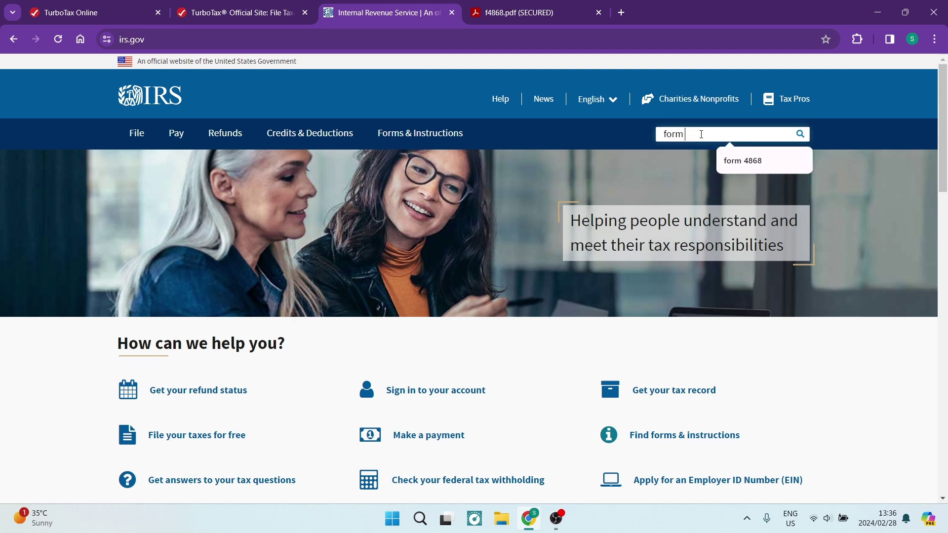
{"action": "type", "text": "4868"}
{"action": "key", "text": "Return"}
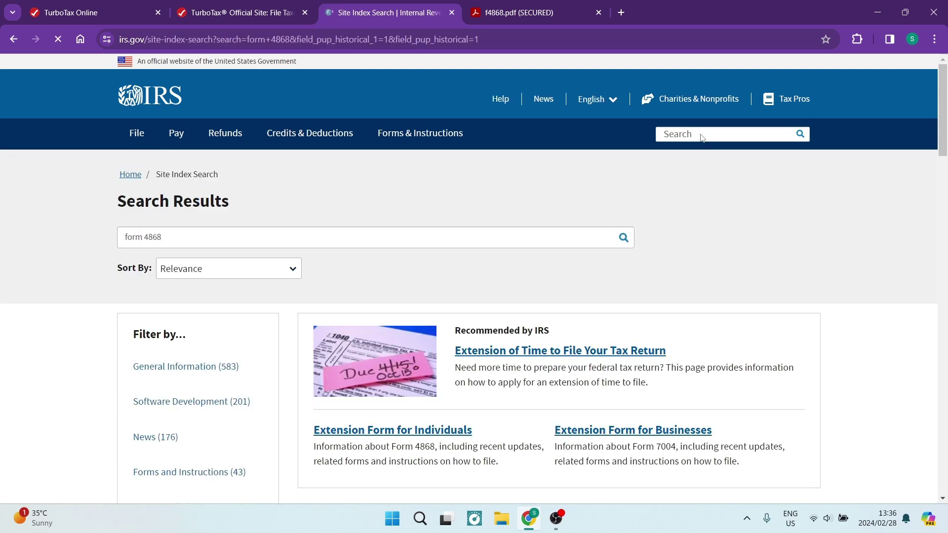
{"action": "scroll", "coordinate": [548, 292], "scroll_direction": "down", "scroll_amount": 4}
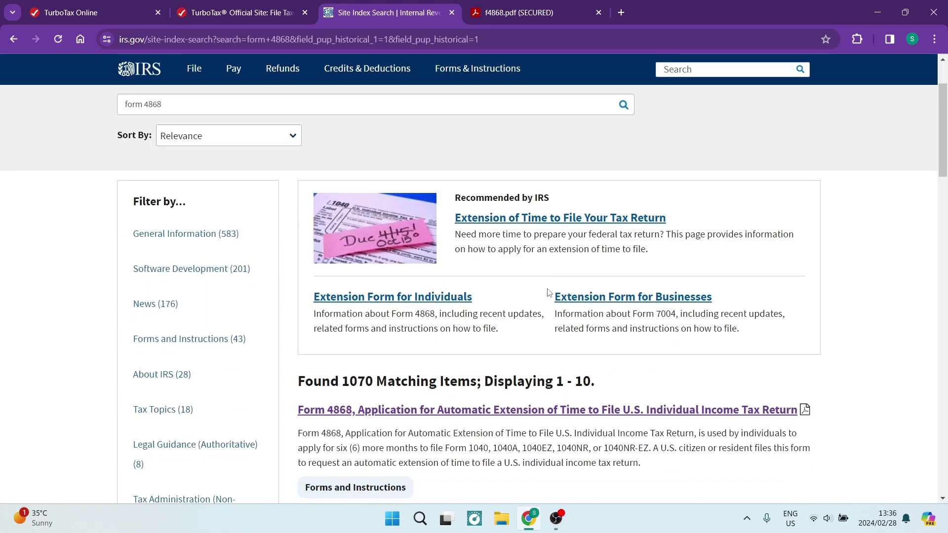
{"action": "scroll", "coordinate": [548, 289], "scroll_direction": "down", "scroll_amount": 1}
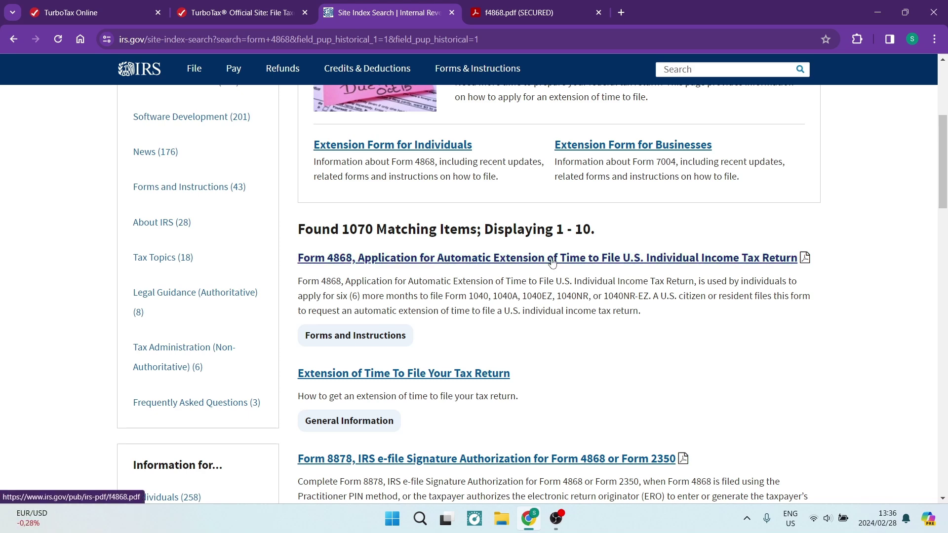
- View the f4868.pdf tab and read through the 2023 Form 4868 instructions and application
{"action": "left_click", "coordinate": [517, 15]}
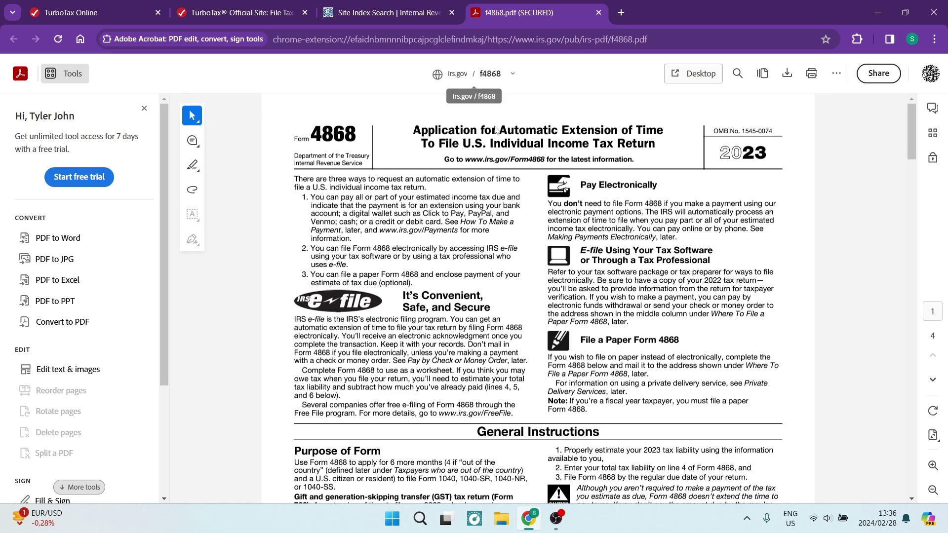
{"action": "scroll", "coordinate": [499, 262], "scroll_direction": "down", "scroll_amount": 3}
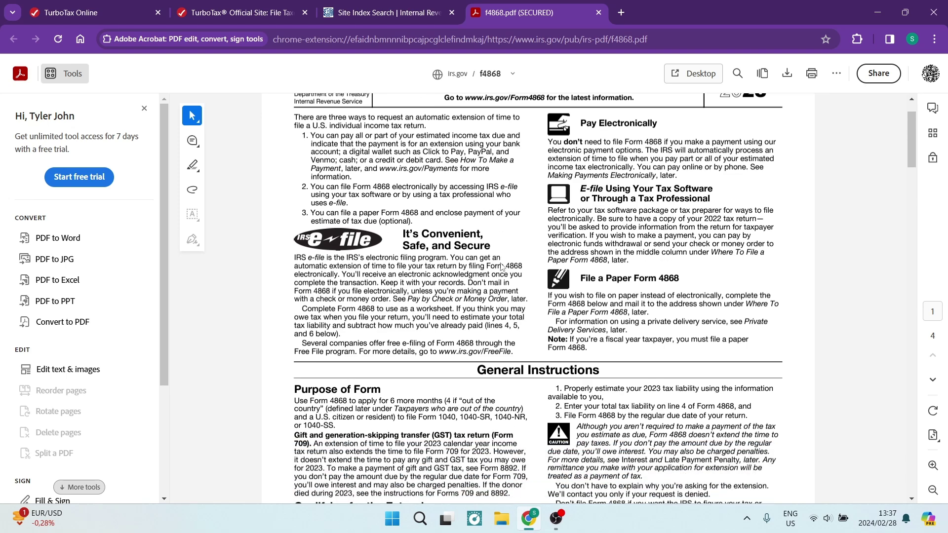
{"action": "scroll", "coordinate": [503, 267], "scroll_direction": "down", "scroll_amount": 5}
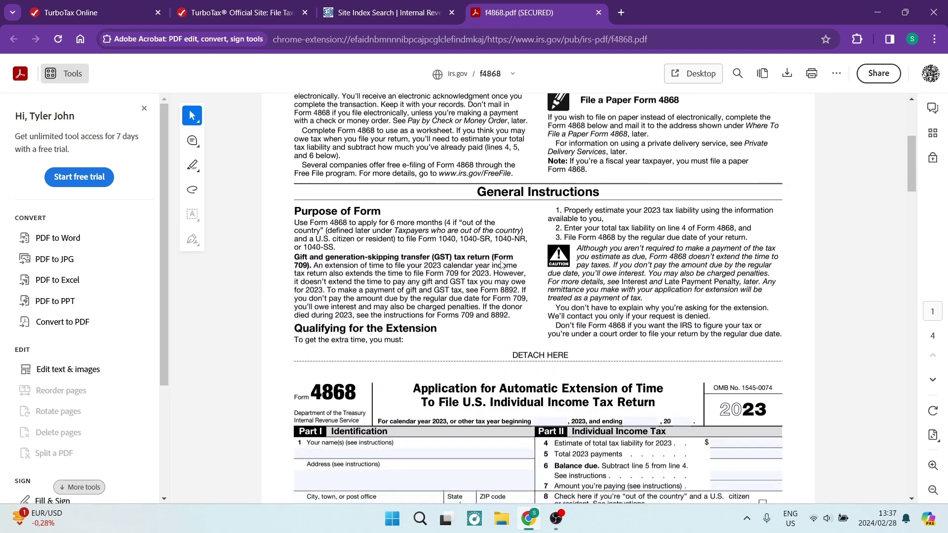
{"action": "scroll", "coordinate": [502, 266], "scroll_direction": "down", "scroll_amount": 4}
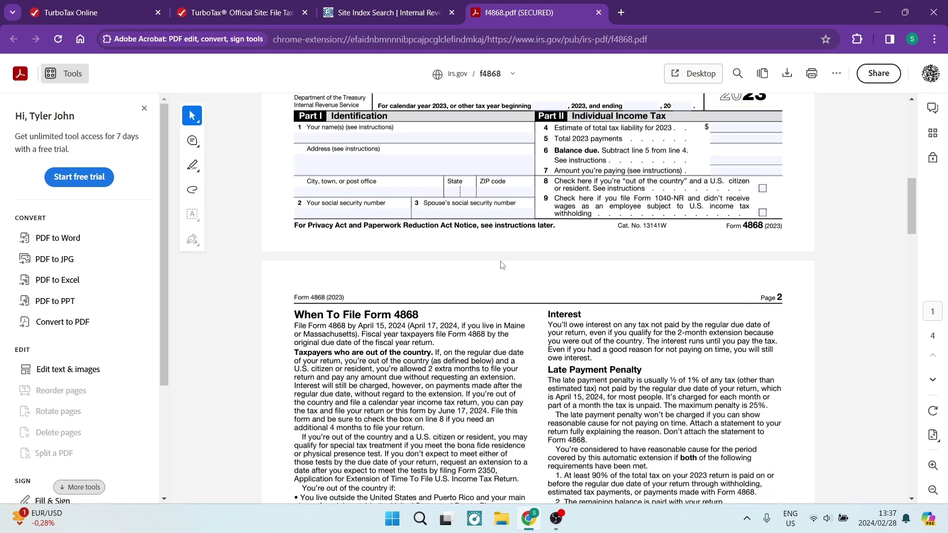
{"action": "scroll", "coordinate": [498, 254], "scroll_direction": "up", "scroll_amount": 11}
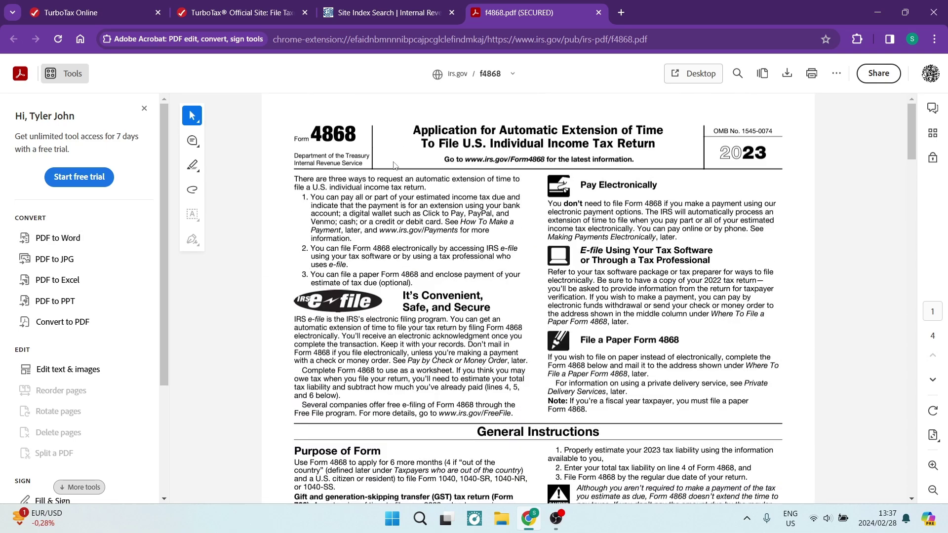
{"action": "scroll", "coordinate": [545, 217], "scroll_direction": "down", "scroll_amount": 6}
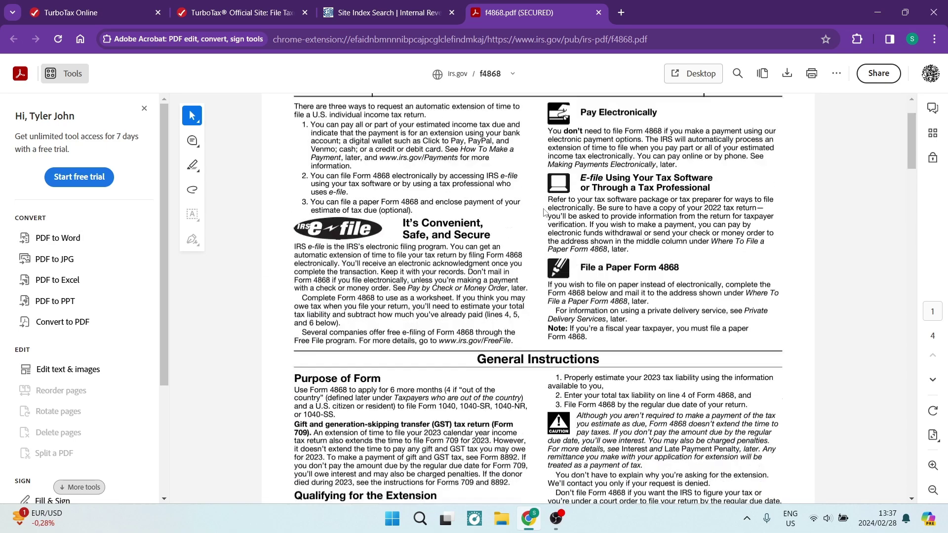
{"action": "scroll", "coordinate": [545, 220], "scroll_direction": "down", "scroll_amount": 15}
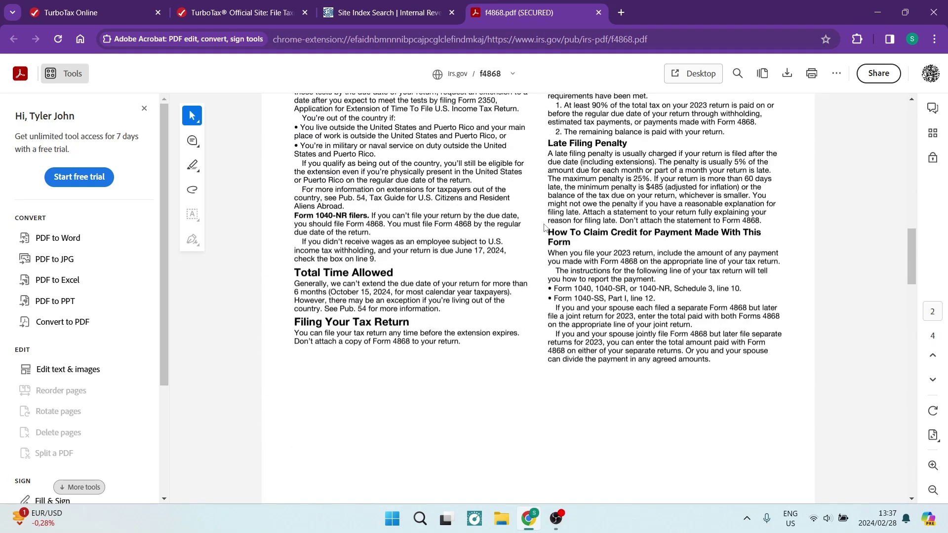
{"action": "scroll", "coordinate": [544, 251], "scroll_direction": "up", "scroll_amount": 20}
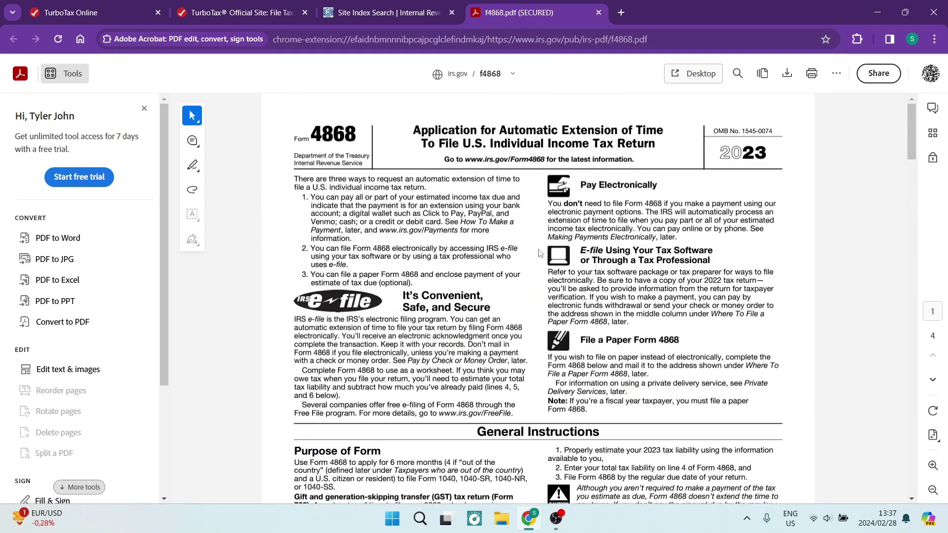
{"action": "left_click", "coordinate": [390, 16]}
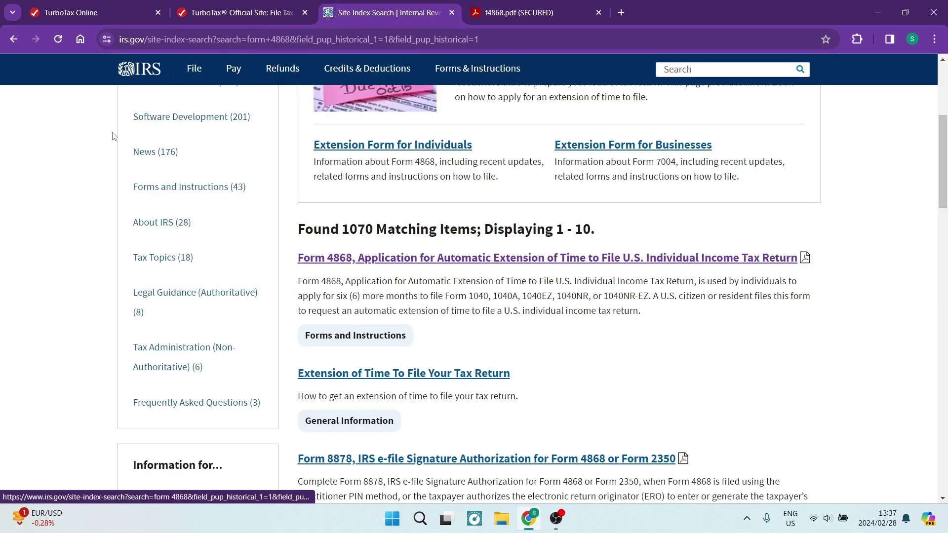
{"action": "scroll", "coordinate": [64, 176], "scroll_direction": "up", "scroll_amount": 6}
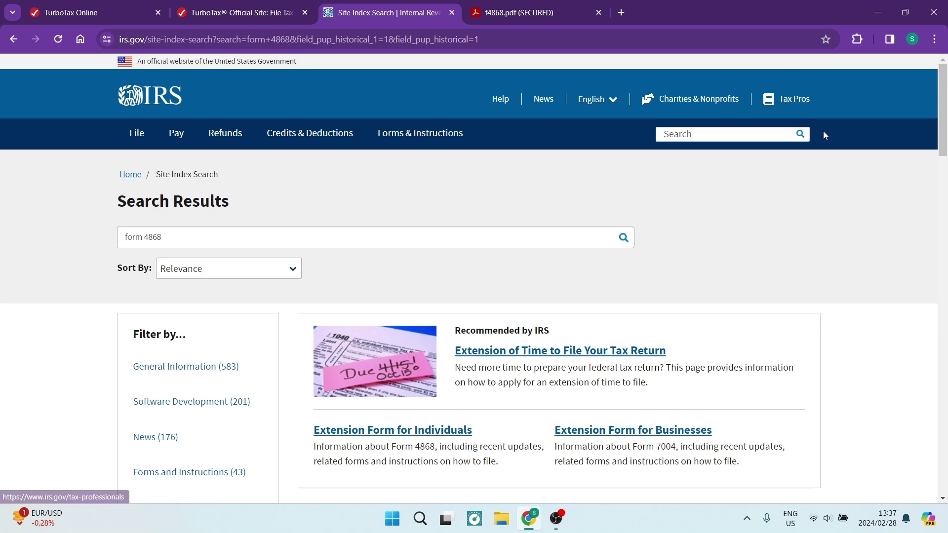
{"action": "left_click", "coordinate": [550, 14]}
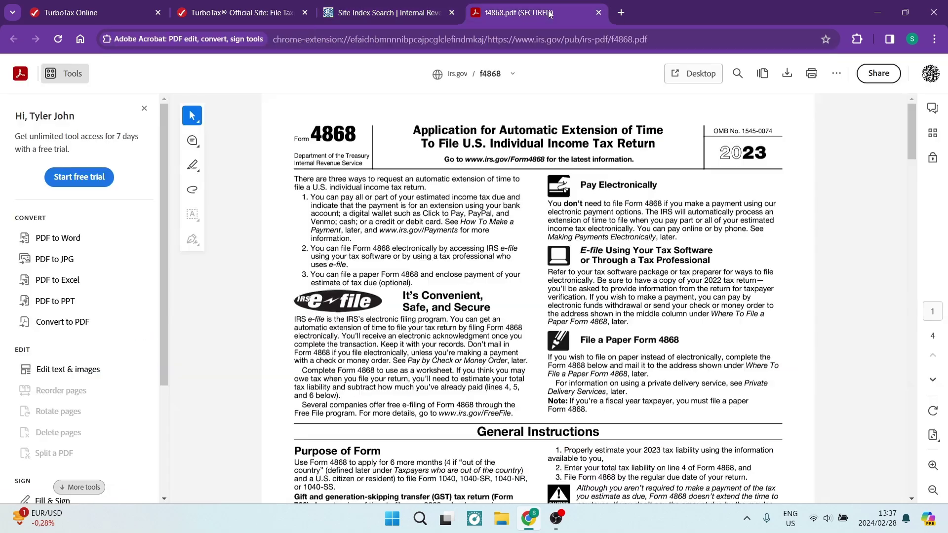
{"action": "left_click", "coordinate": [388, 13]}
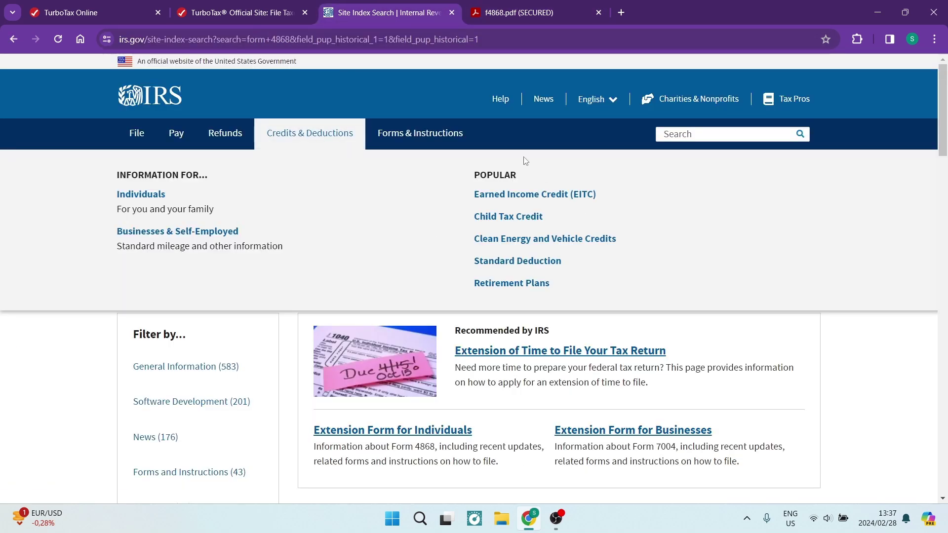
{"action": "scroll", "coordinate": [634, 166], "scroll_direction": "down", "scroll_amount": 4}
{"action": "scroll", "coordinate": [866, 226], "scroll_direction": "down", "scroll_amount": 15}
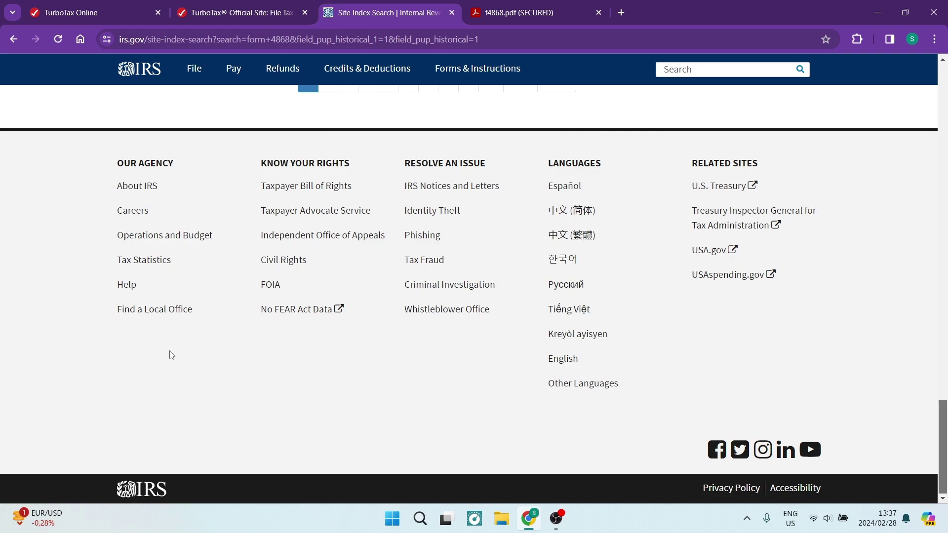
{"action": "scroll", "coordinate": [170, 353], "scroll_direction": "up", "scroll_amount": 20}
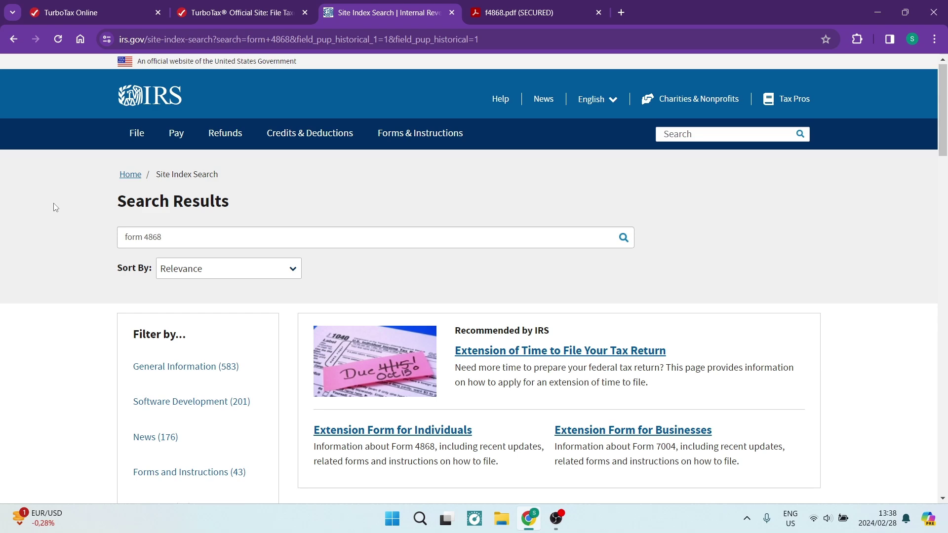
{"action": "left_click", "coordinate": [509, 12]}
{"action": "scroll", "coordinate": [470, 284], "scroll_direction": "down", "scroll_amount": 15}
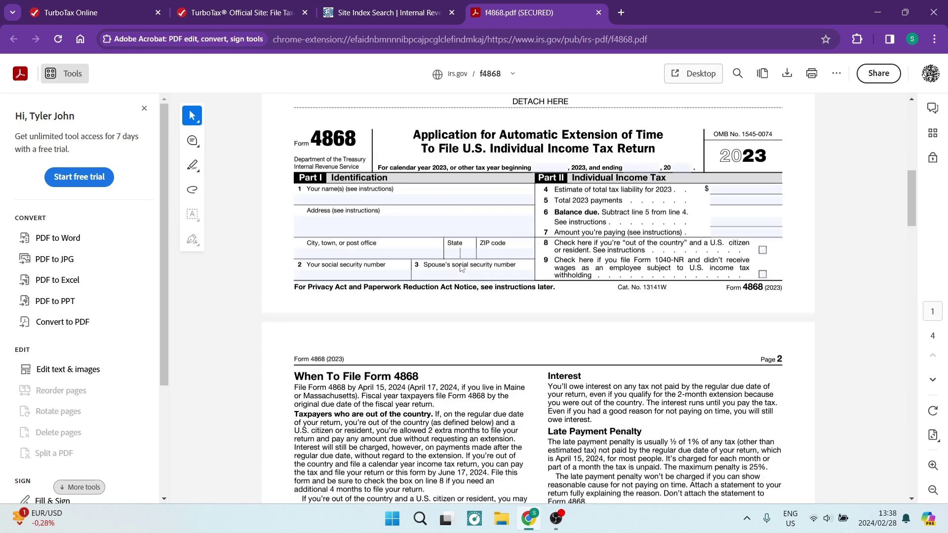
{"action": "scroll", "coordinate": [460, 267], "scroll_direction": "up", "scroll_amount": 15}
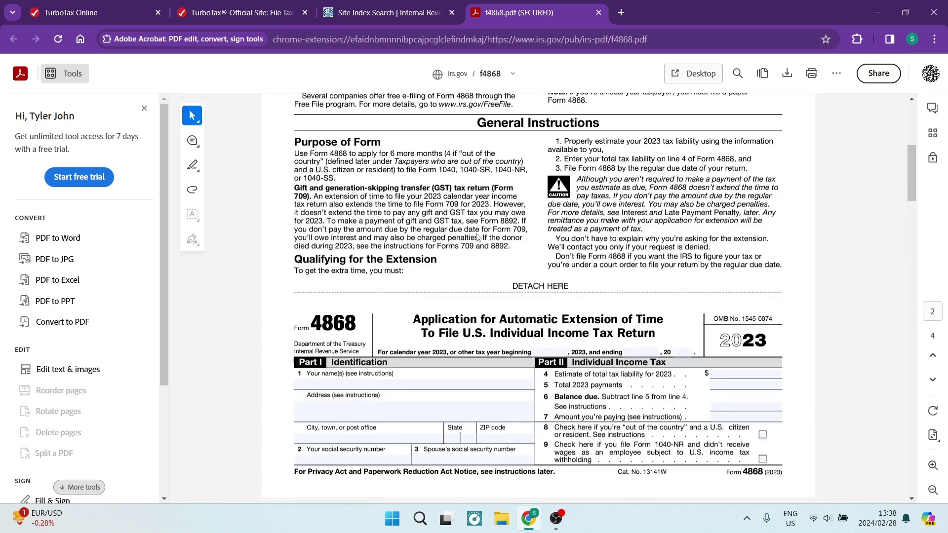